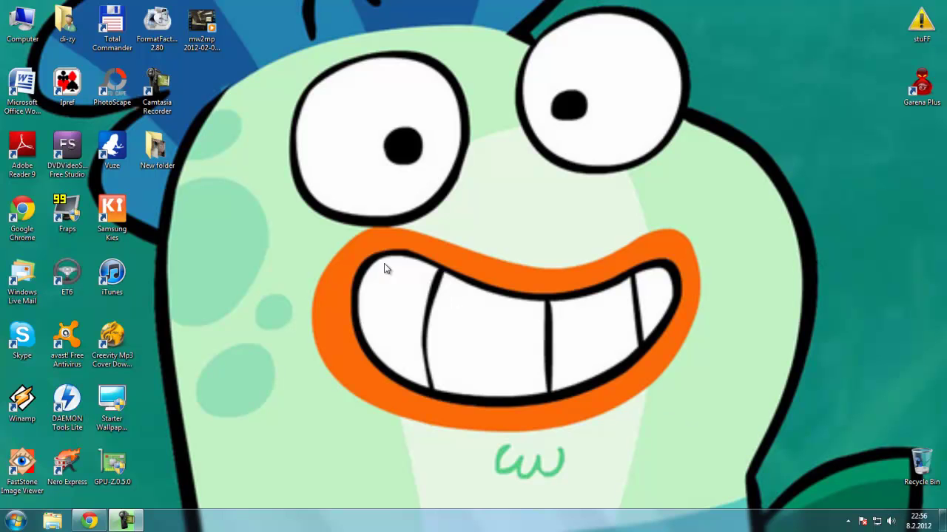
- Extract the FormatFactory 2.80 RAR into the Downloads folder
click(171, 49)
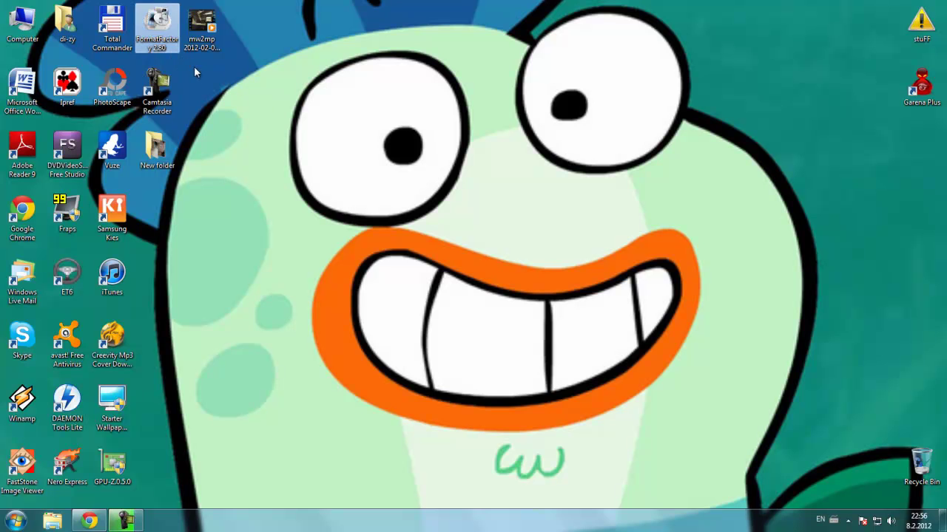
click(89, 522)
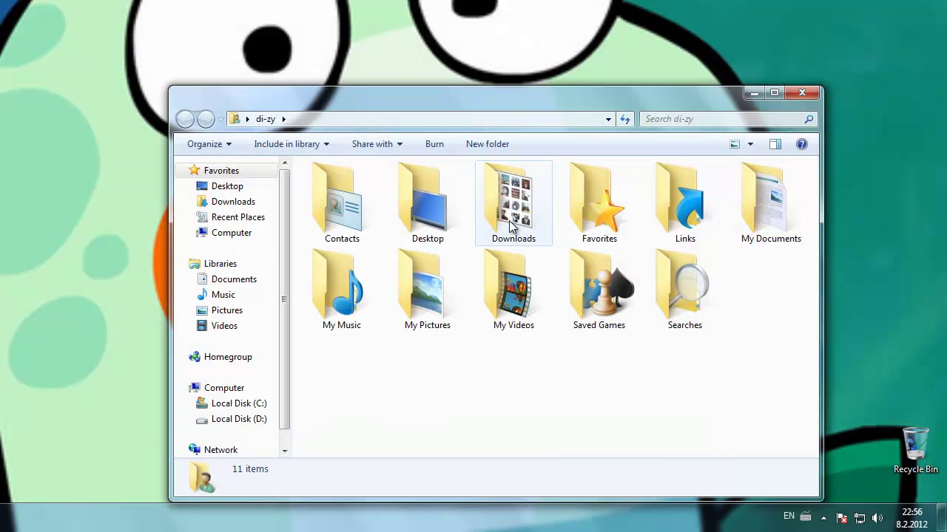
double_click(510, 224)
right_click(509, 217)
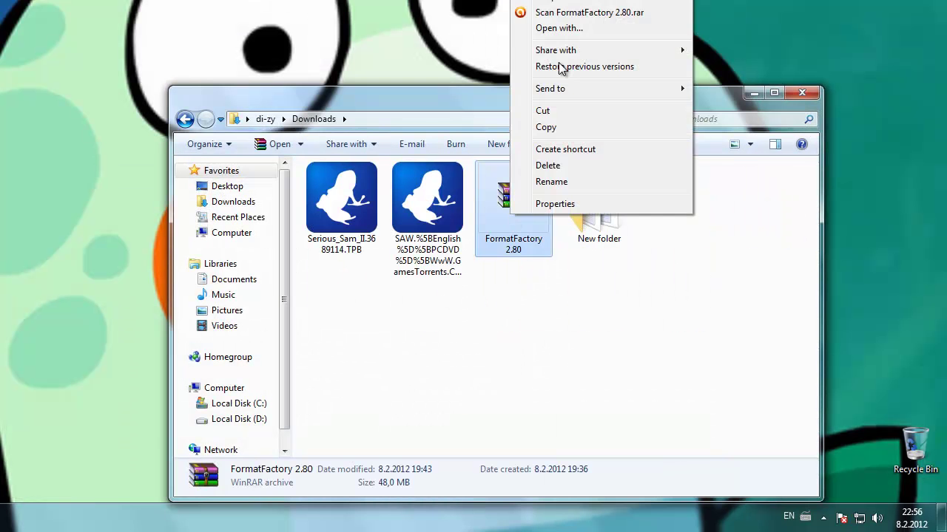
click(570, 2)
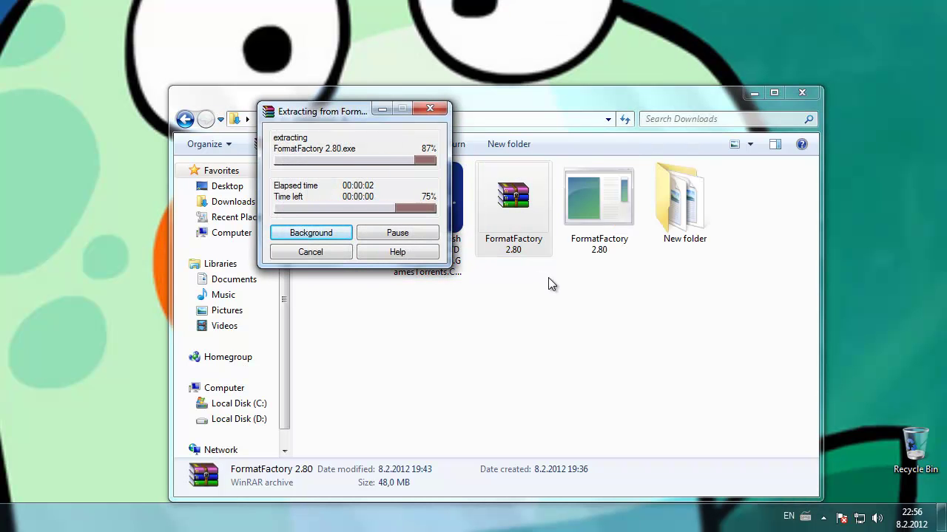
- Launch the extracted Format Factory 2.80 and choose All to AVI
click(605, 216)
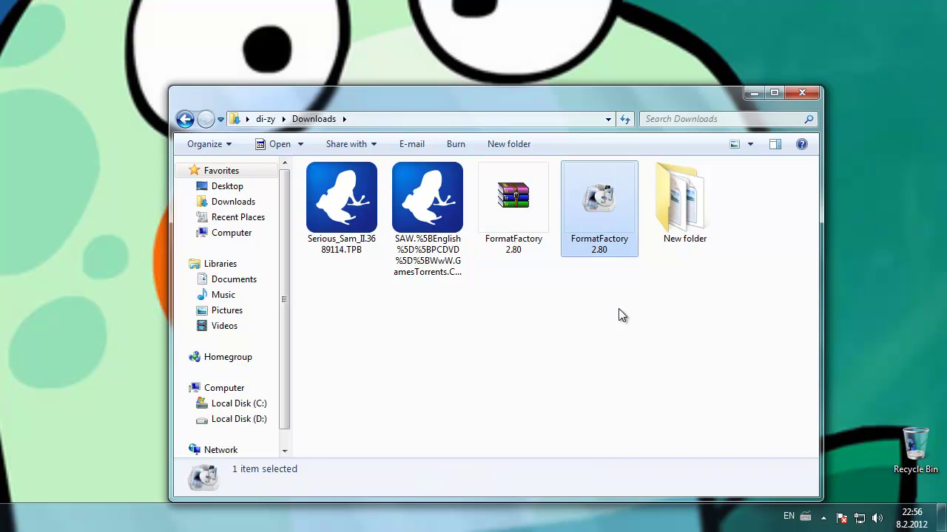
click(603, 287)
click(599, 189)
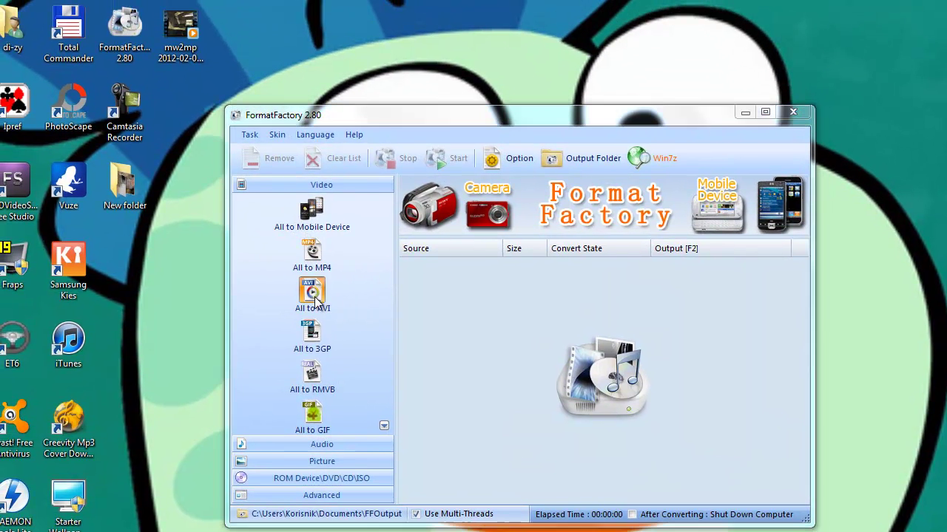
click(314, 297)
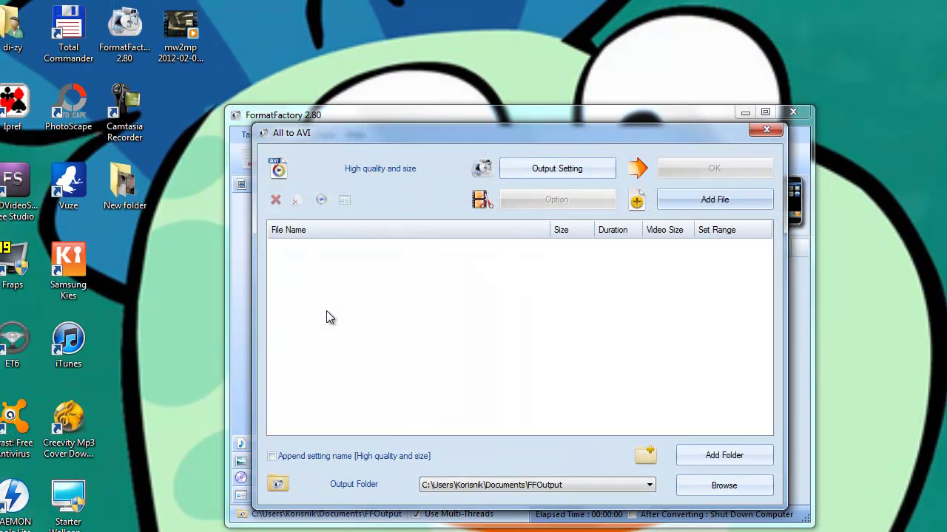
- Preview the 1288.65 MB mw2mp gameplay video, then add it to the AVI list
double_click(183, 56)
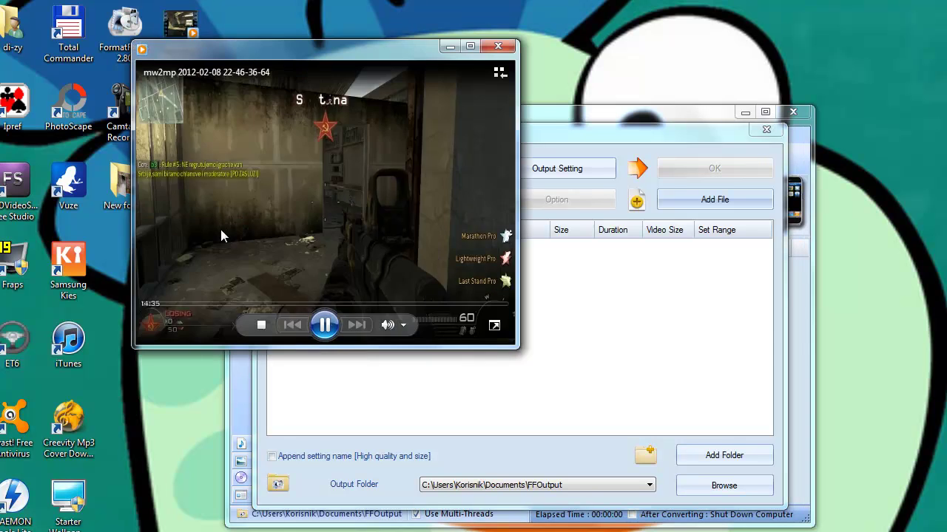
drag(191, 305, 250, 309)
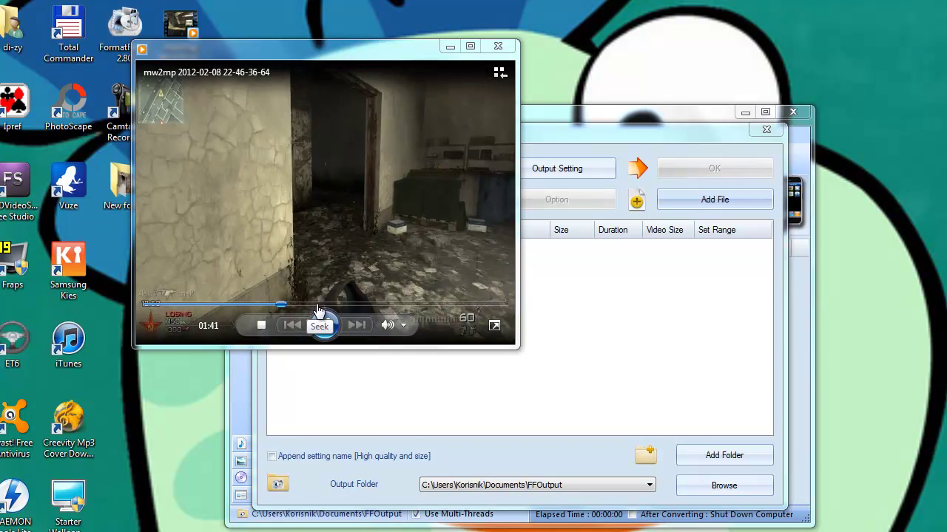
drag(250, 309, 331, 310)
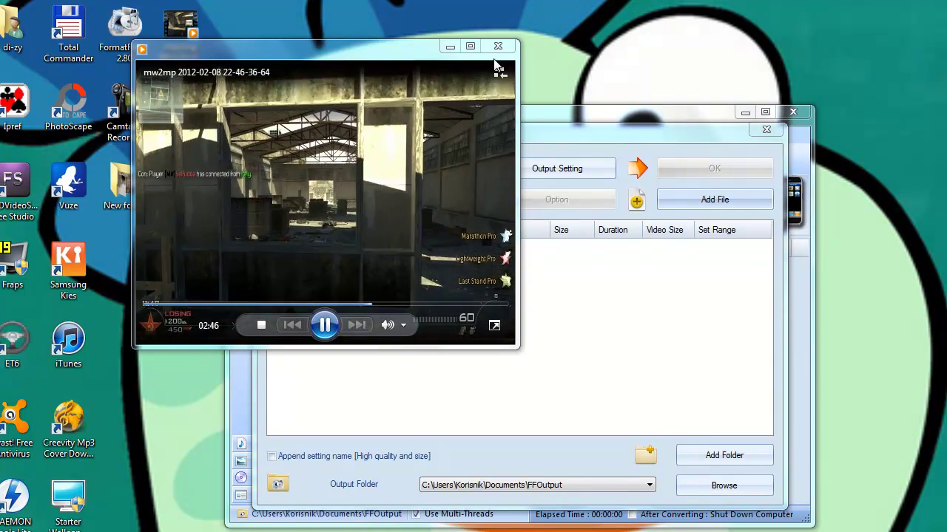
click(496, 48)
mouse_move(181, 28)
mouse_down()
mouse_move(330, 268)
mouse_move(326, 290)
mouse_up()
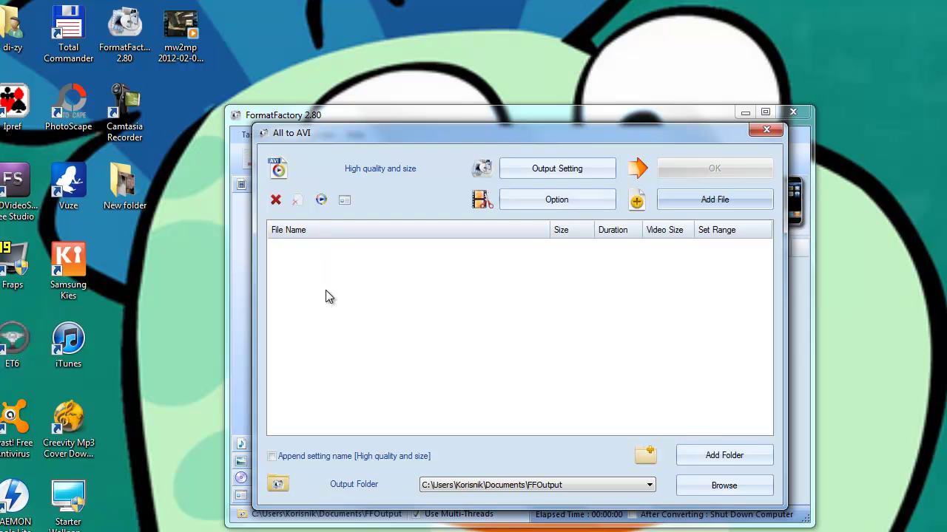
- Convert the mw2mp clip at High quality and size, then close Format Factory
click(551, 177)
click(409, 182)
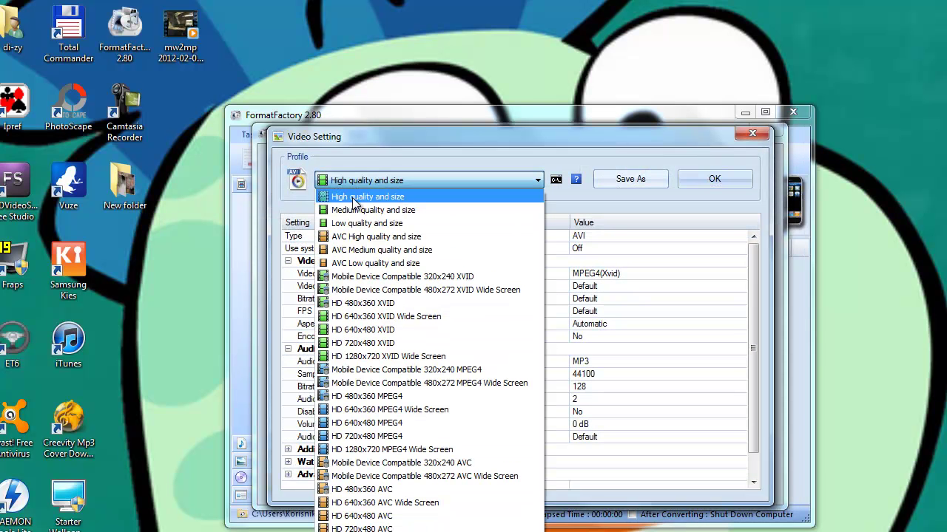
click(405, 199)
click(707, 178)
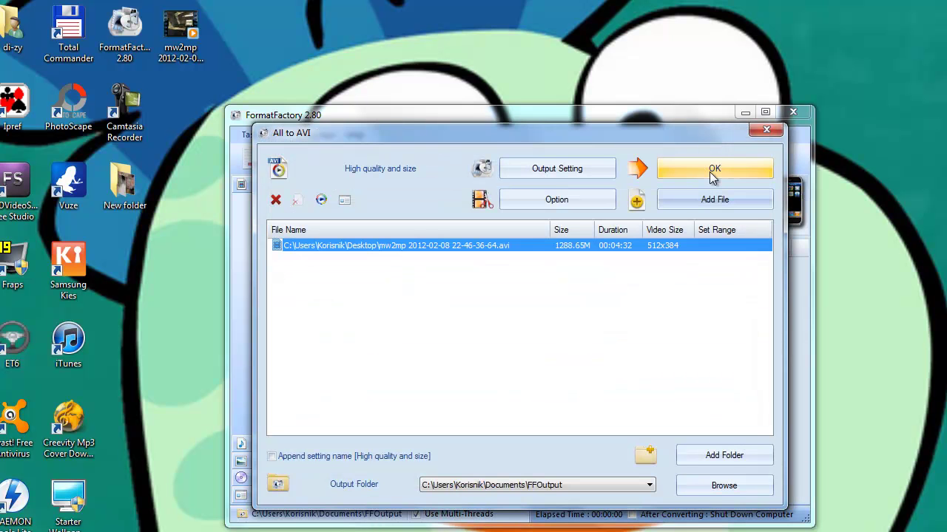
click(709, 171)
click(454, 163)
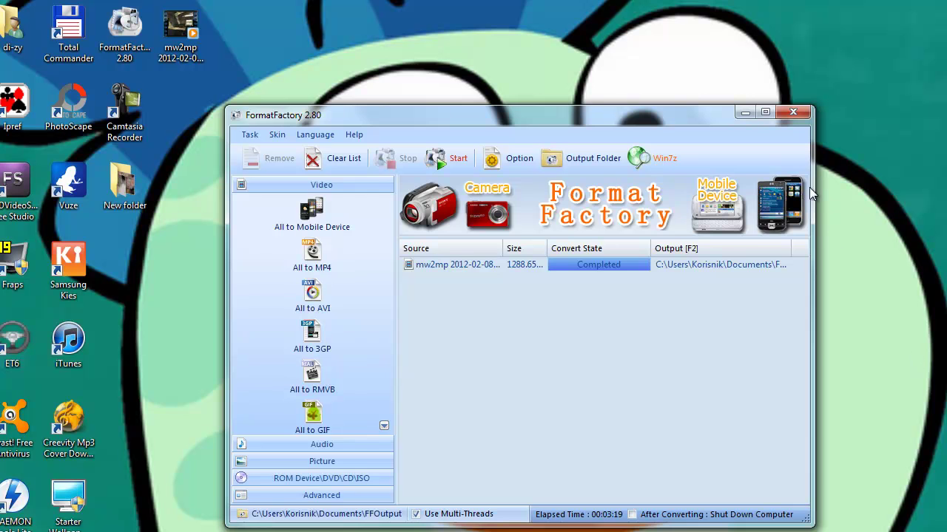
click(799, 114)
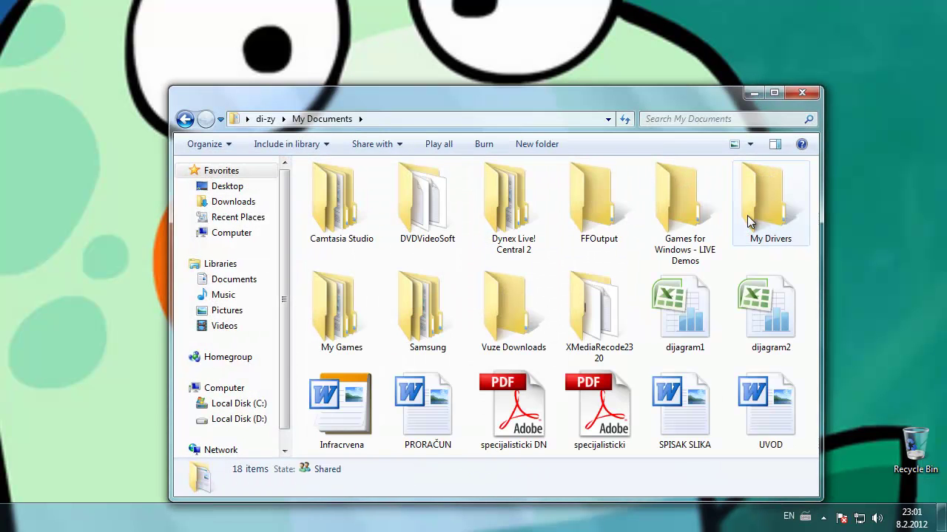
- Rename the FFOutput video to 'adhajkhd' and move it to the desktop
double_click(594, 210)
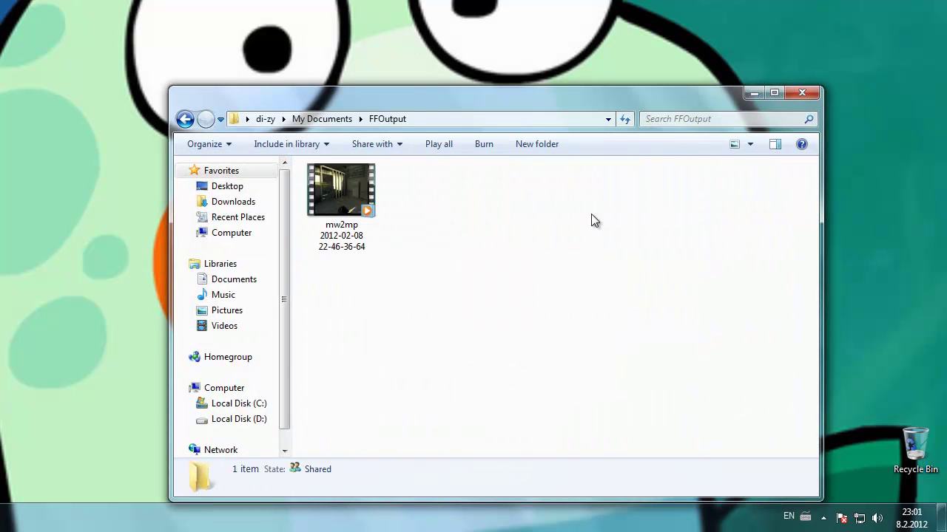
click(345, 220)
right_click(344, 214)
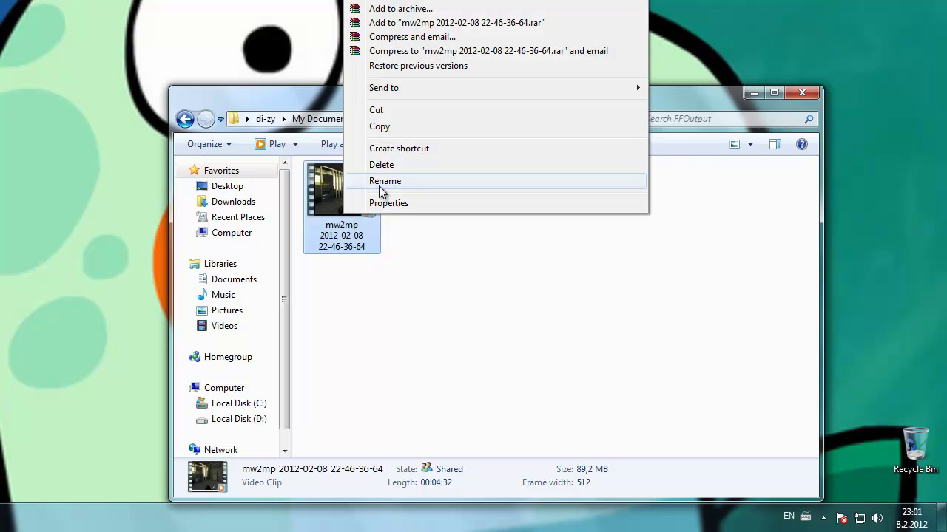
click(382, 182)
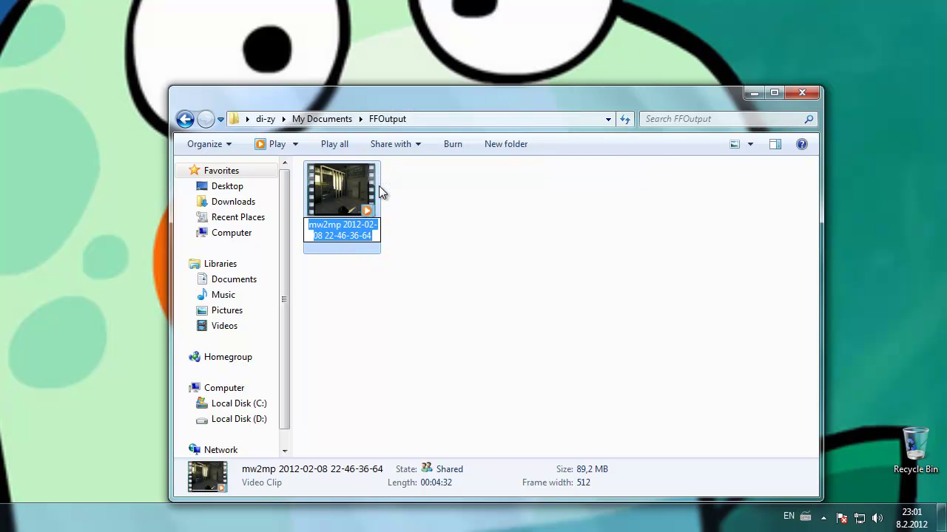
text(adhajkhd)
key(Return)
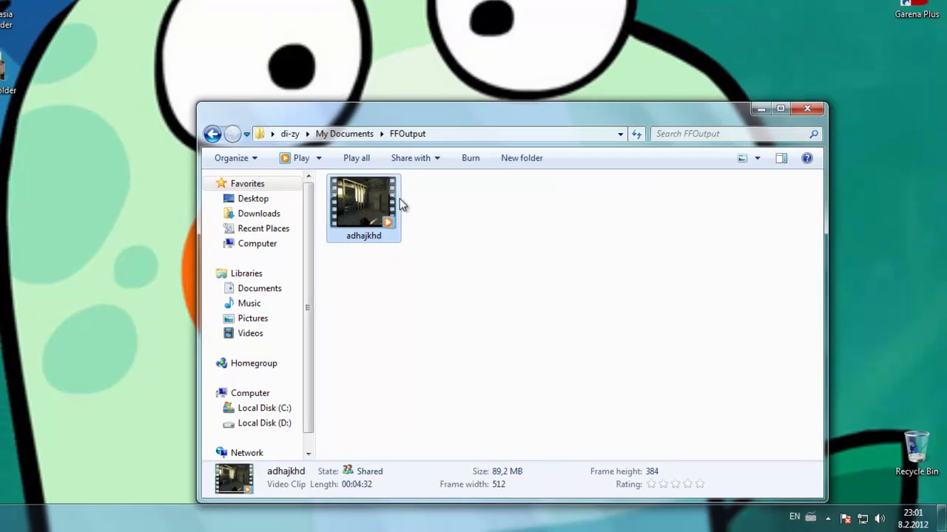
drag(462, 259, 263, 52)
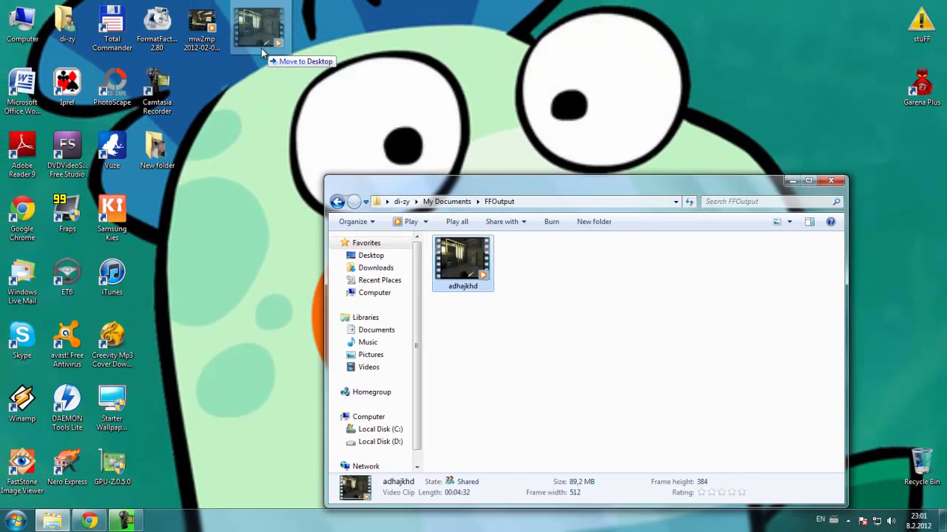
click(830, 180)
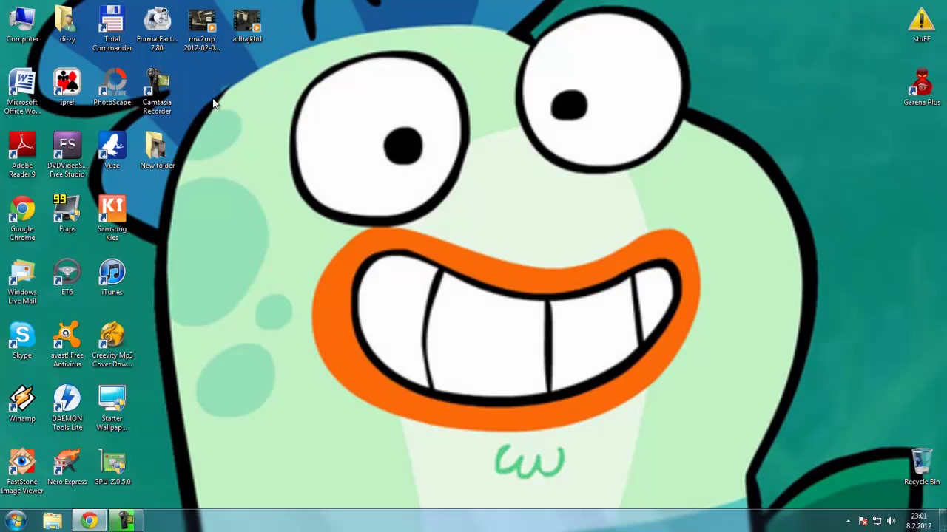
right_click(207, 49)
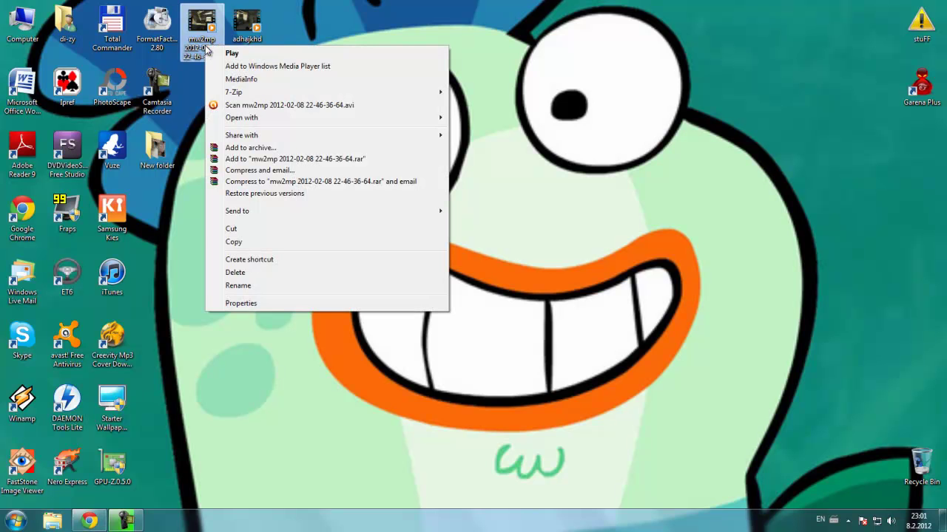
click(253, 309)
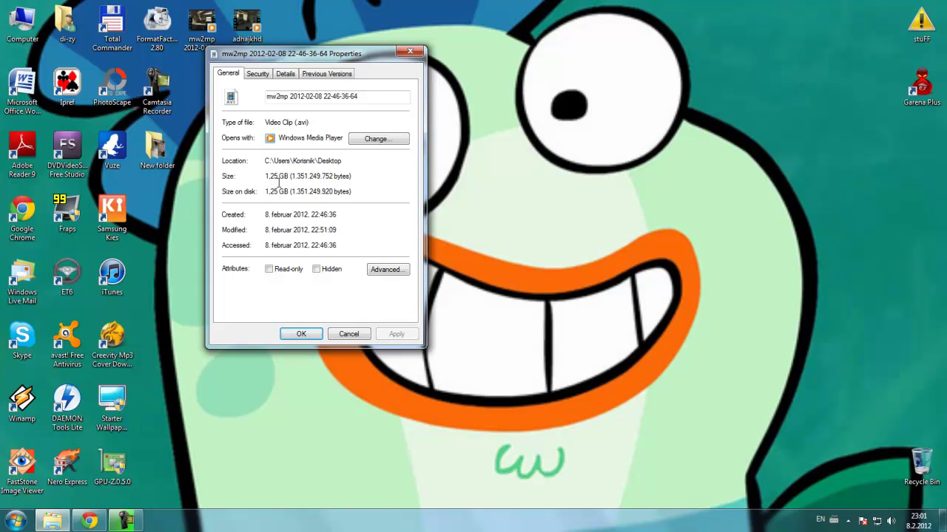
click(342, 336)
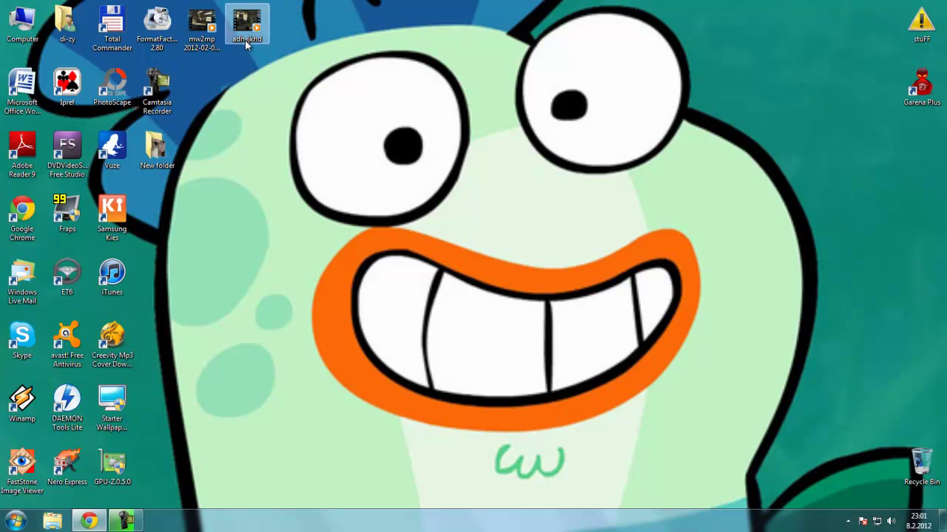
right_click(247, 44)
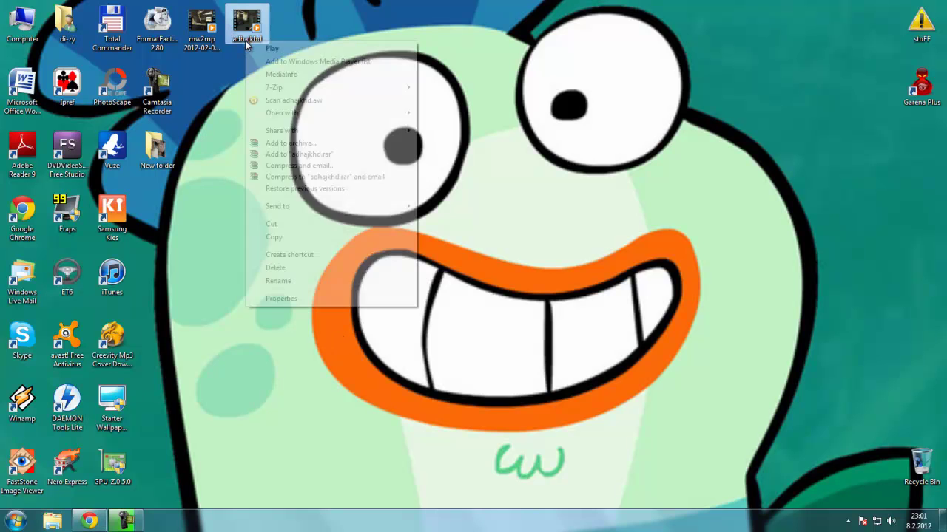
click(298, 300)
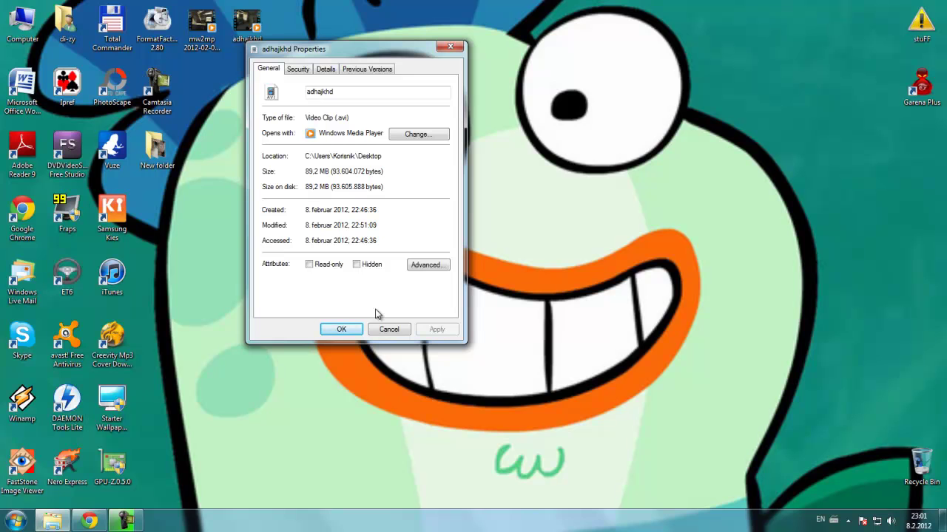
click(389, 329)
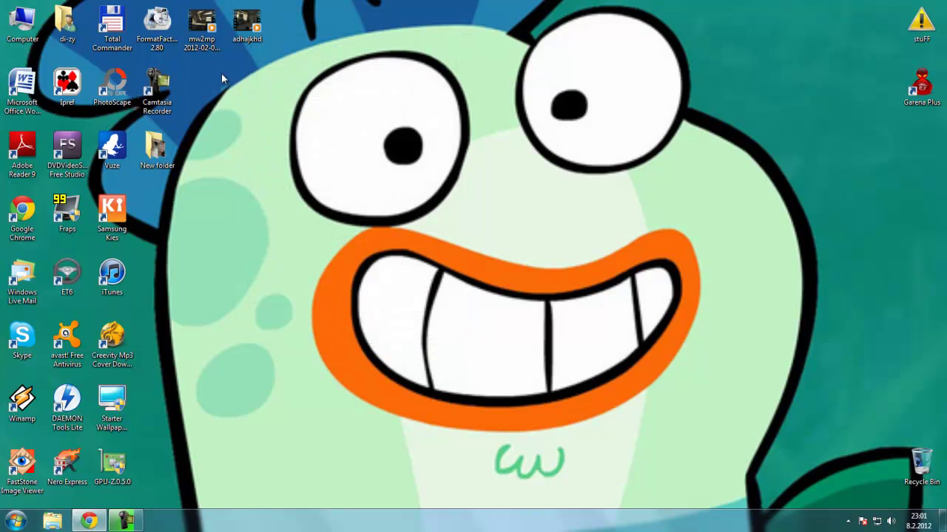
click(203, 30)
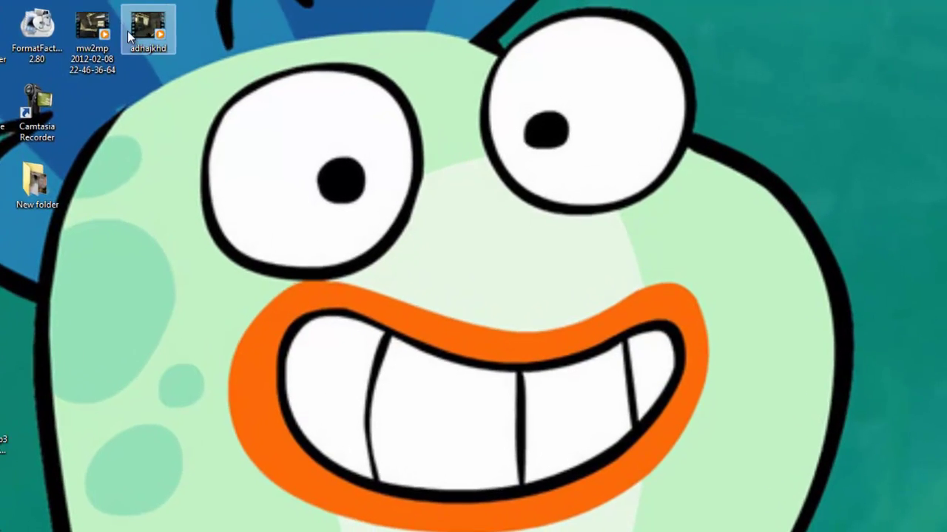
click(238, 26)
click(160, 92)
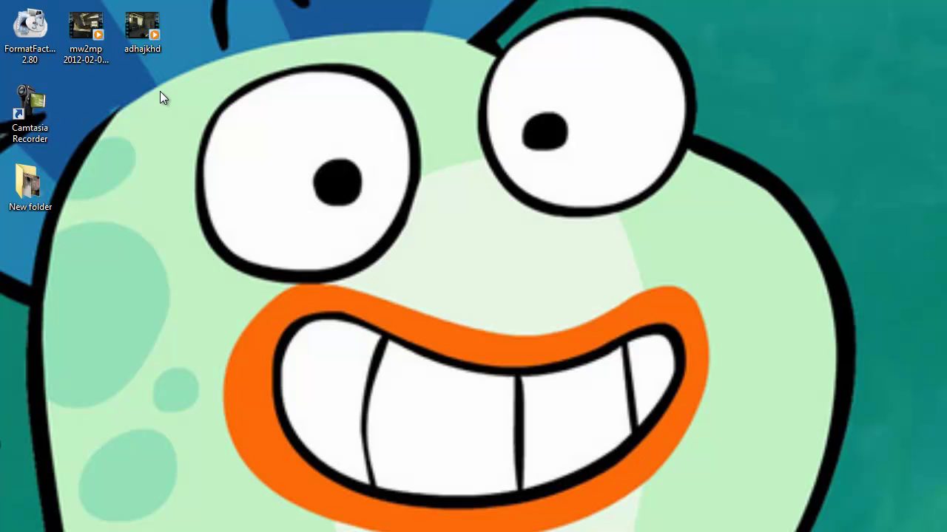
drag(209, 9, 87, 89)
drag(174, 119, 44, 56)
drag(204, 13, 74, 84)
click(136, 81)
double_click(96, 53)
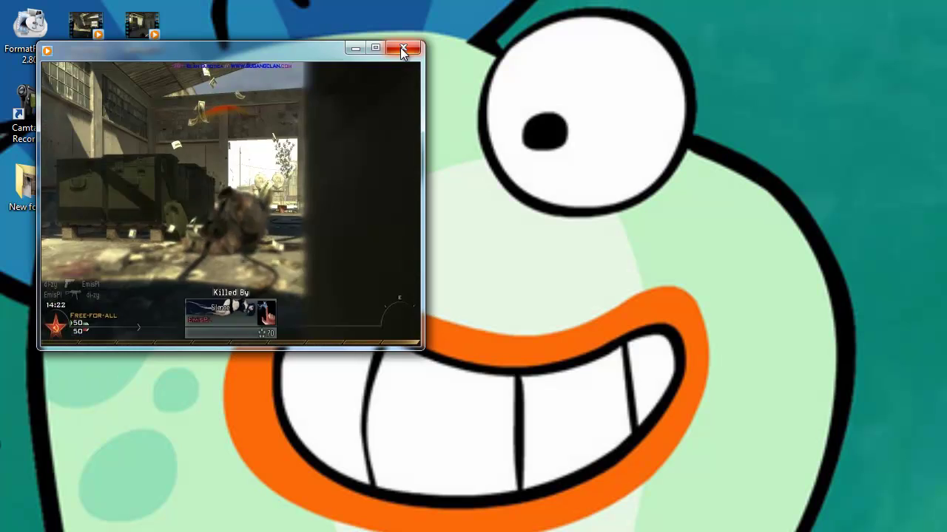
click(403, 49)
double_click(148, 29)
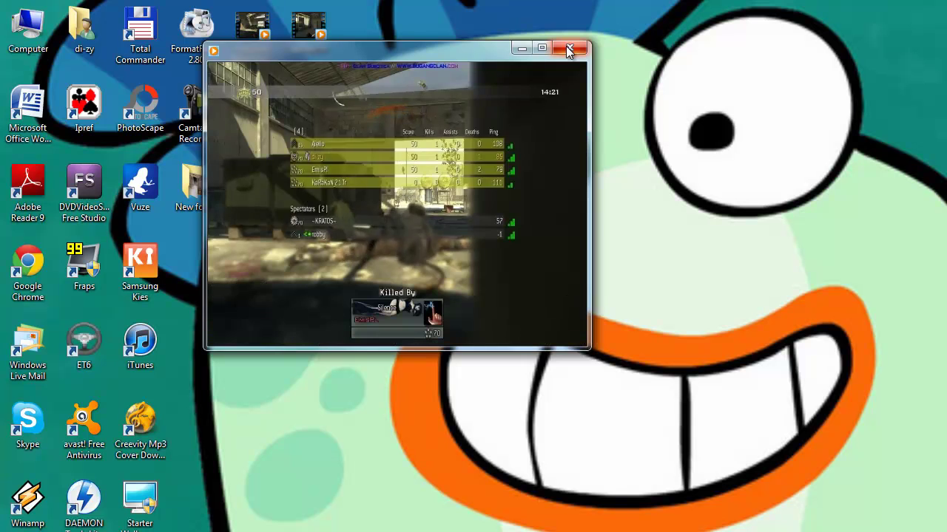
click(568, 49)
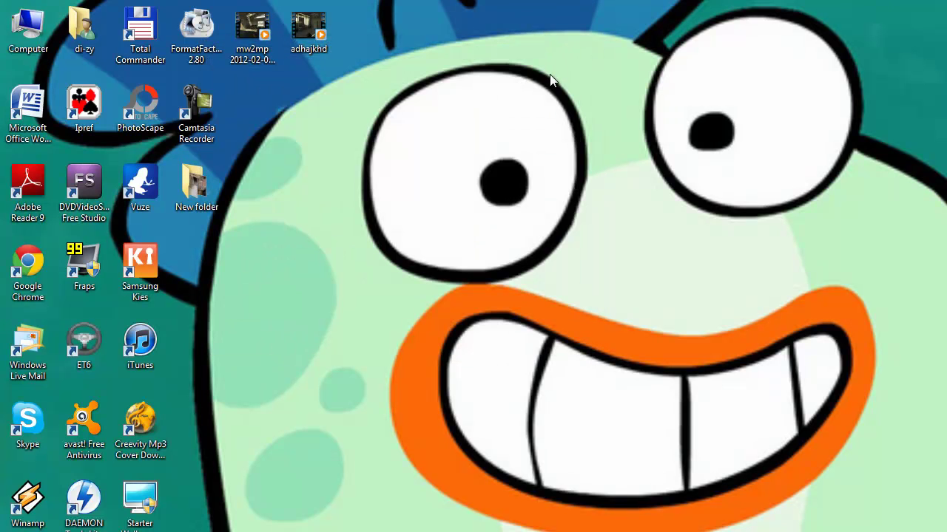